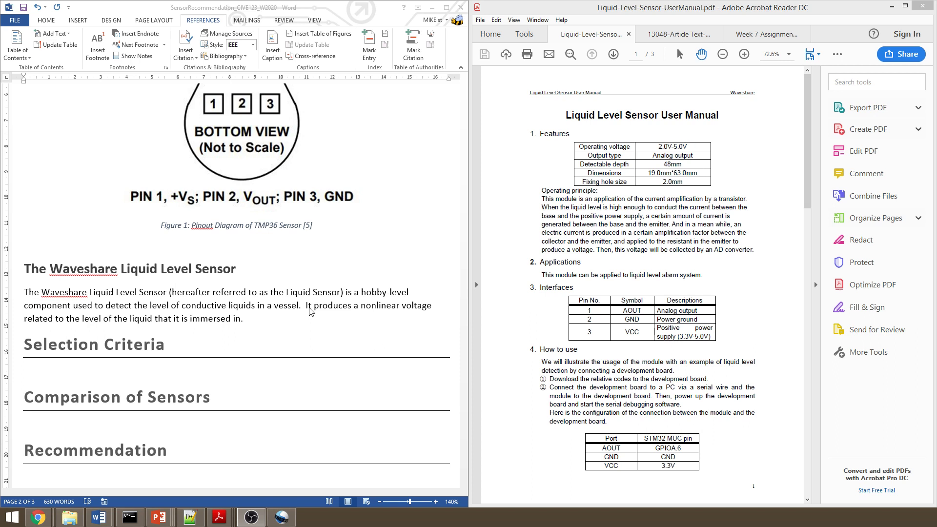
Bring page 3 of the Liquid Level Sensor User Manual into view in Acrobat.
click(717, 152)
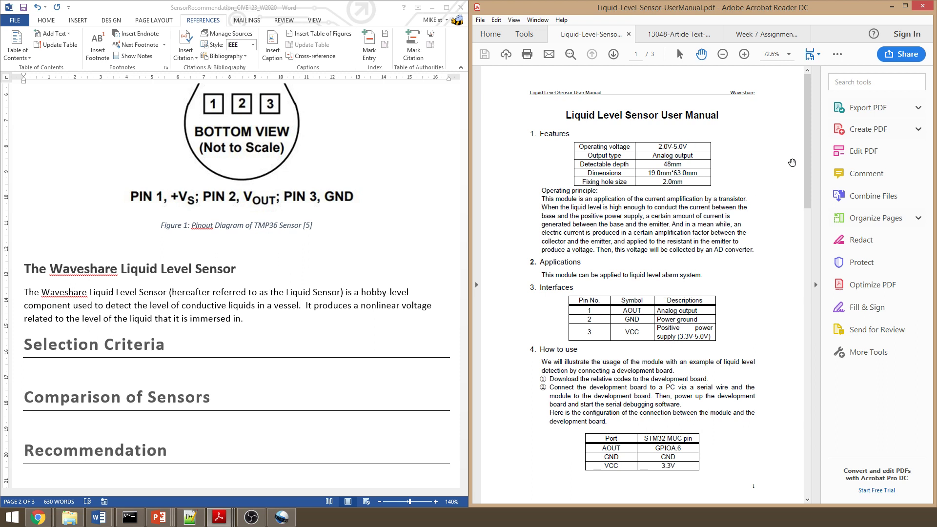
drag(806, 154, 804, 443)
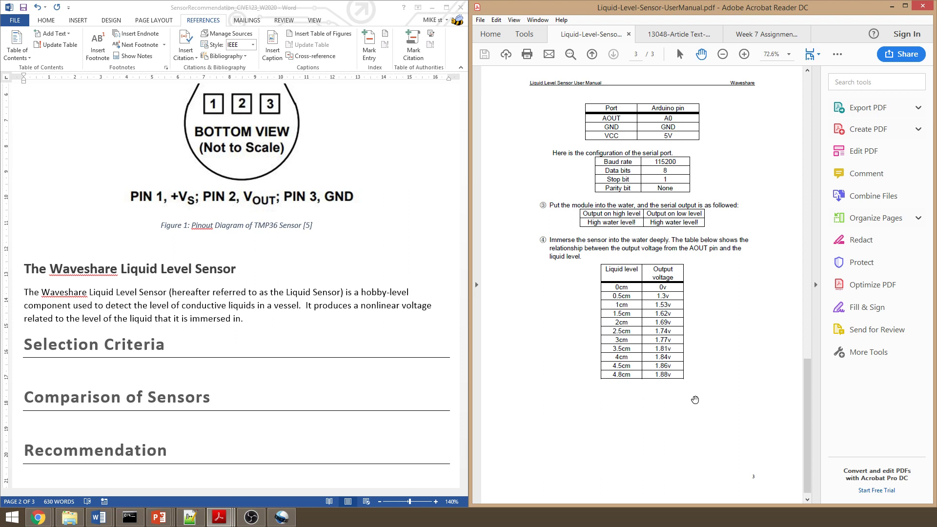
Return the manual to page 1 and put the Word cursor after 'immersed in'.
drag(805, 397, 807, 95)
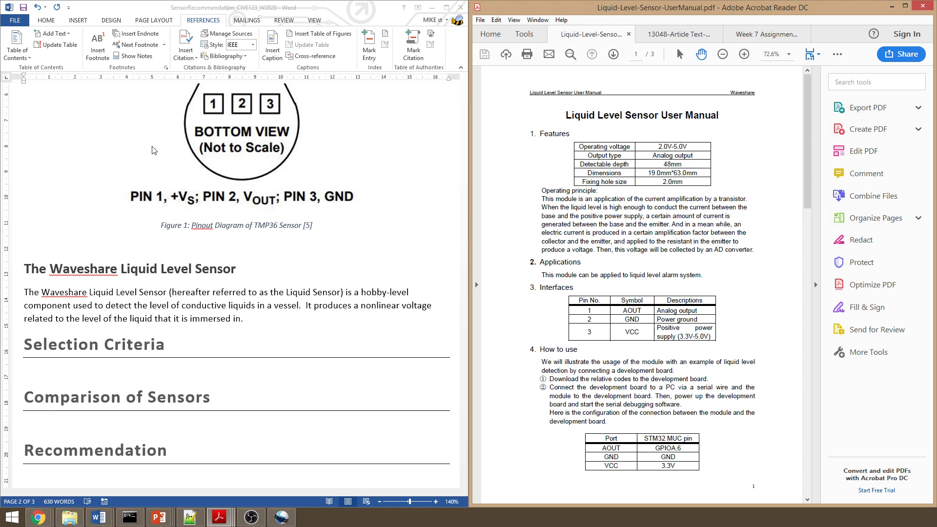
click(247, 321)
Start a new citation source from Insert Citation with source type Miscellaneous.
click(185, 43)
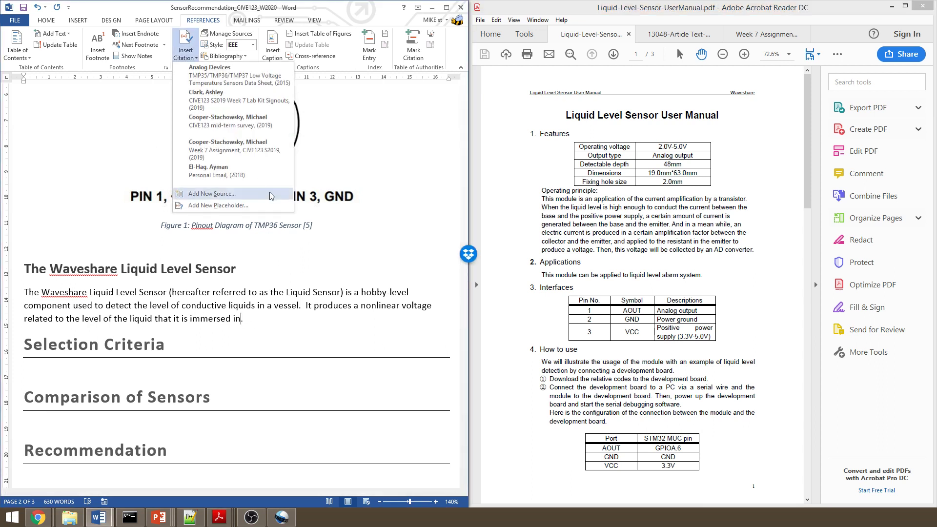
click(247, 193)
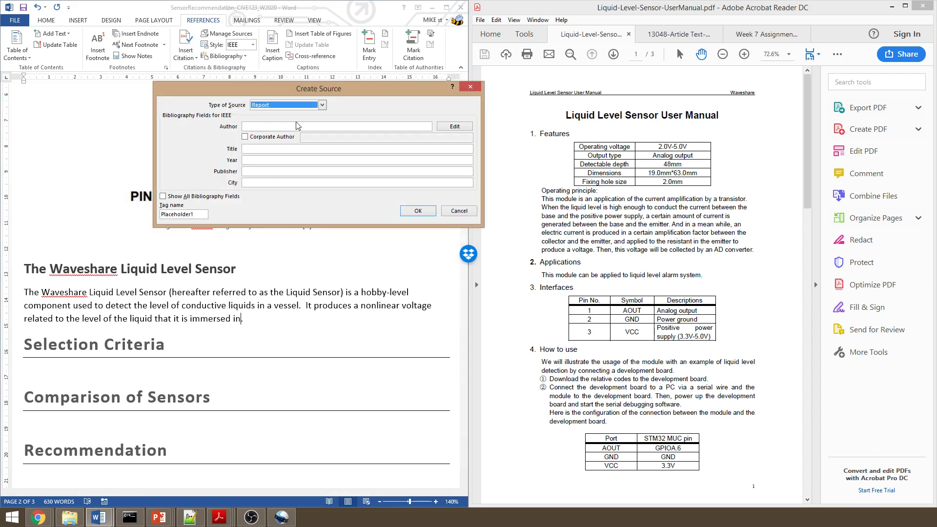
click(322, 108)
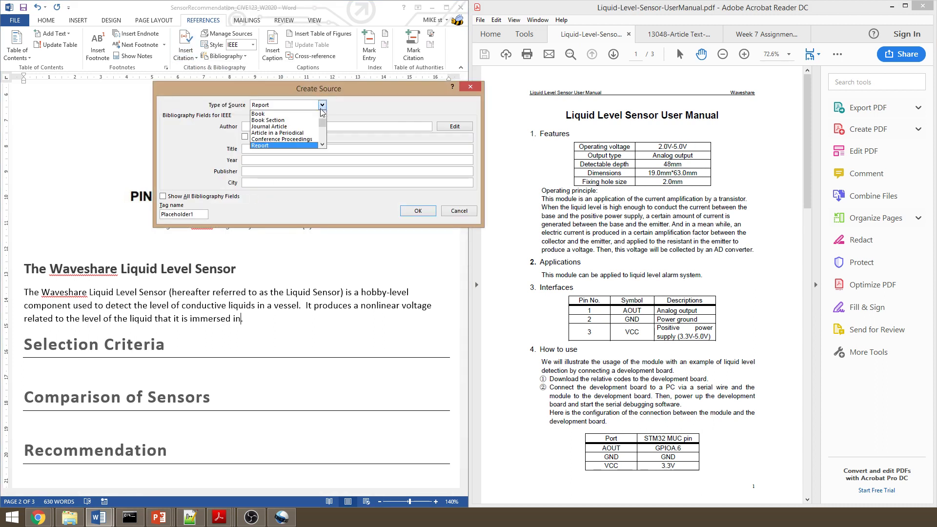
drag(322, 122, 322, 139)
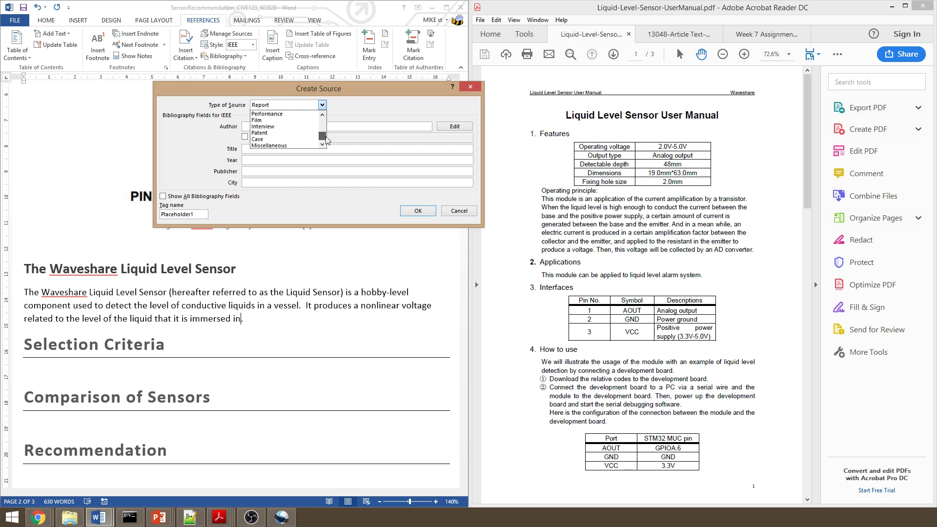
click(290, 146)
Give the source corporate author Waveshare and title 'Liquid Level Sensor Manual'.
click(246, 138)
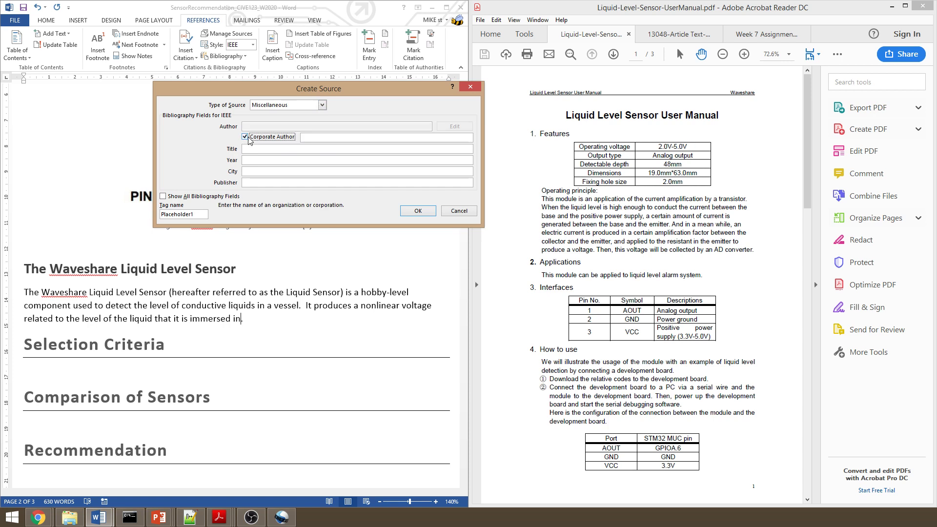
click(311, 138)
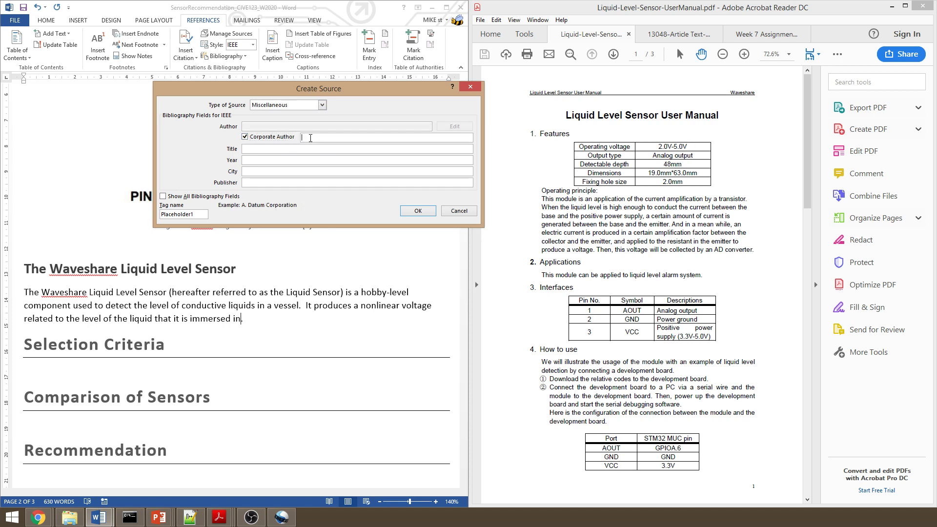
text(Waveshare)
click(331, 151)
text(Liquid )
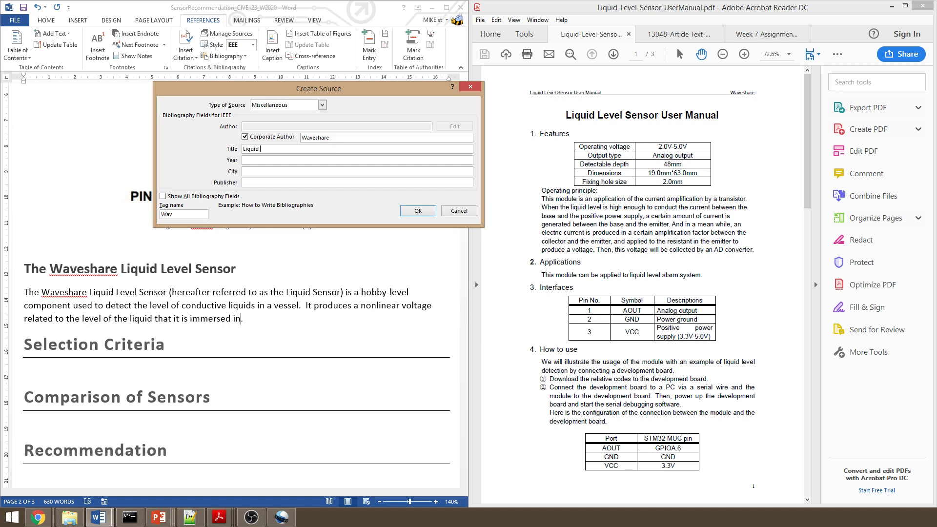
text(Level Sensor Manual)
click(681, 142)
scroll(663, 229, down, 10)
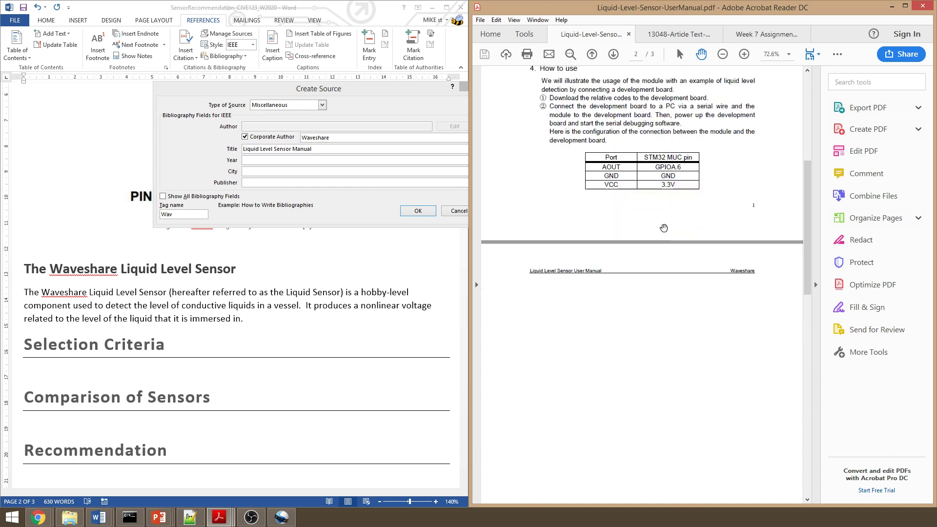
scroll(663, 229, down, 10)
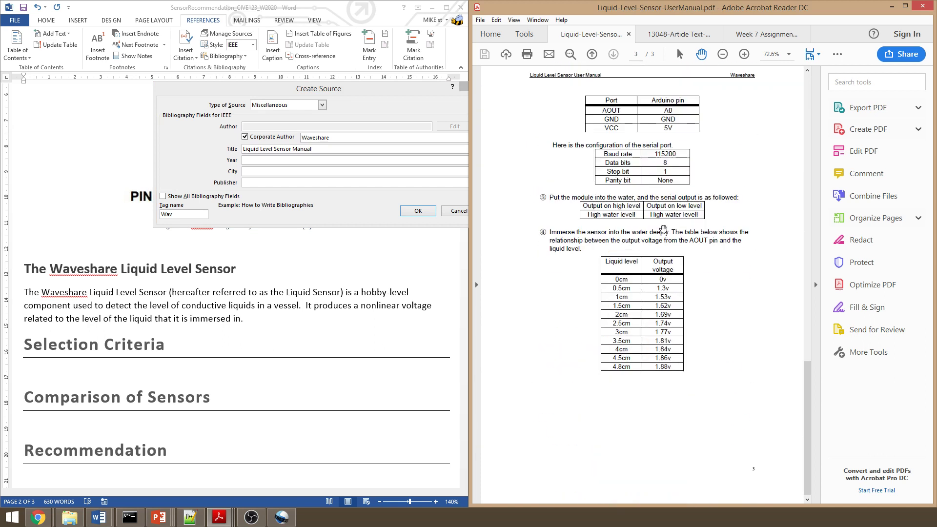
scroll(663, 229, up, 20)
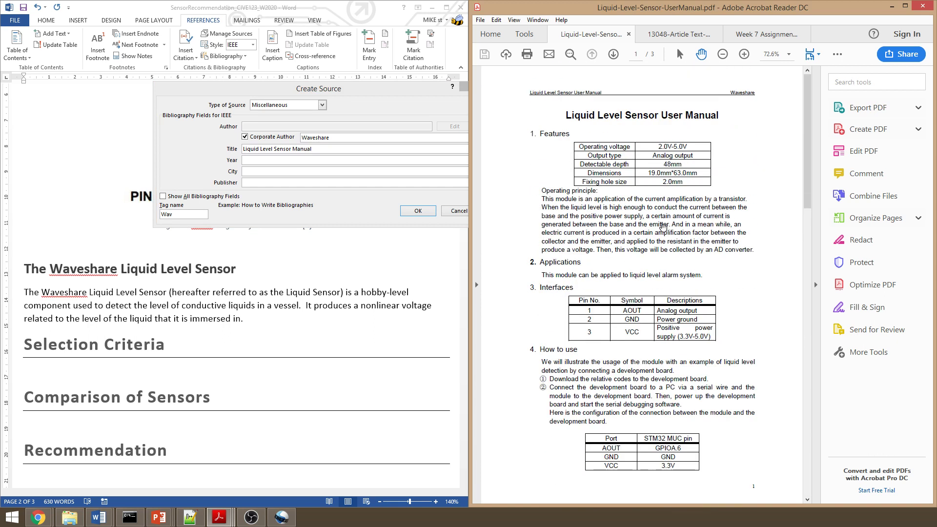
Set city and year to unknown, publisher to Waveshare, and confirm the source.
click(272, 172)
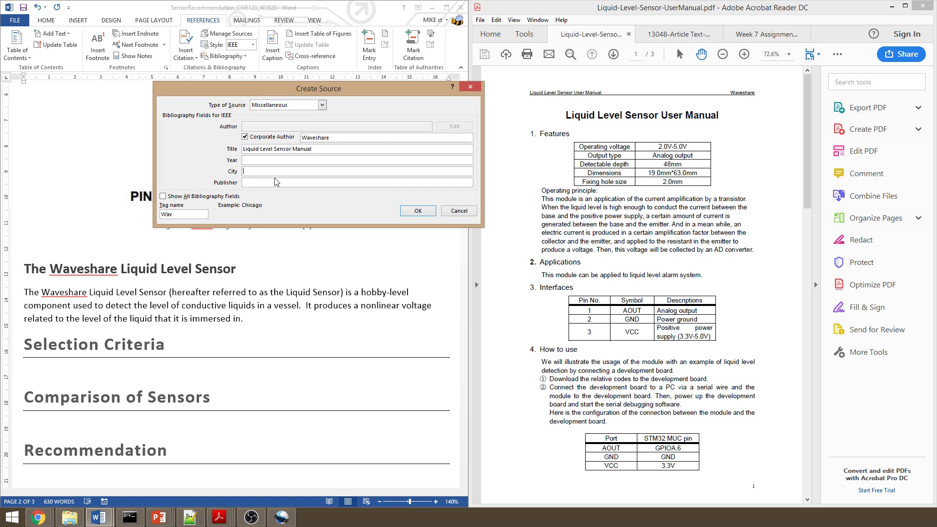
text(unknown)
click(243, 160)
text(unknown)
key(Tab)
key(Tab)
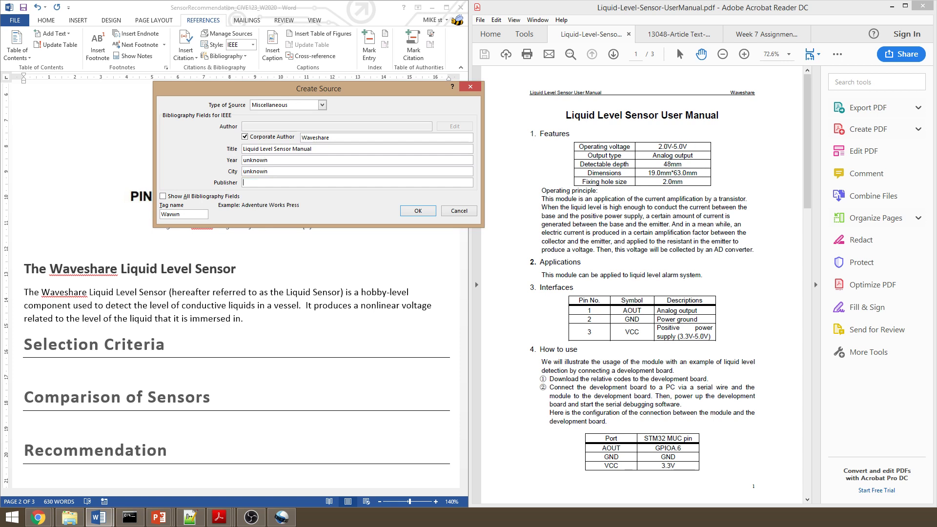
text(Waveshare)
click(418, 211)
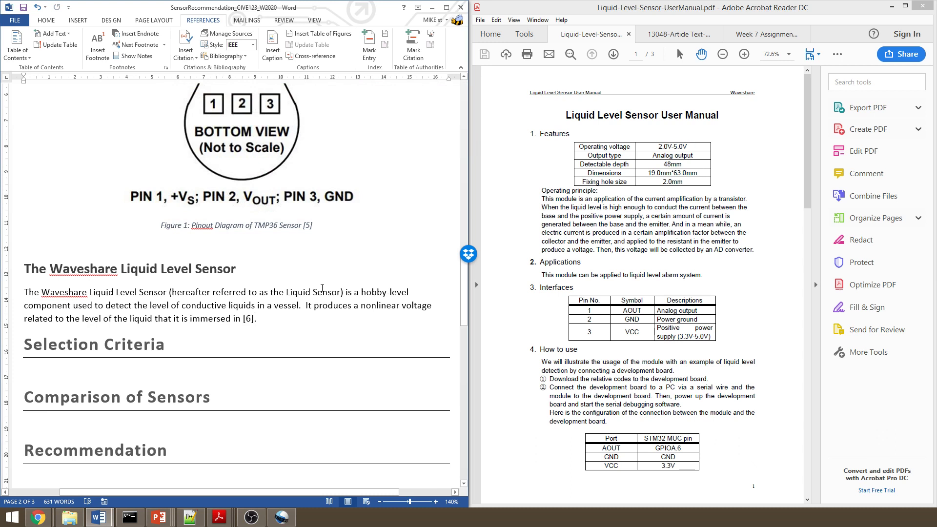
Select the References bibliography field and refresh it to include the new source.
scroll(319, 287, down, 10)
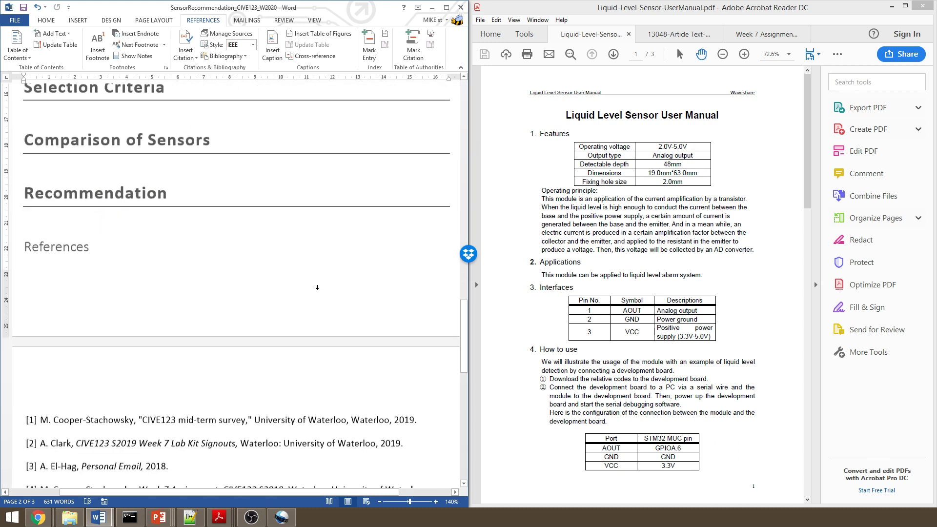
scroll(282, 266, up, 3)
click(77, 151)
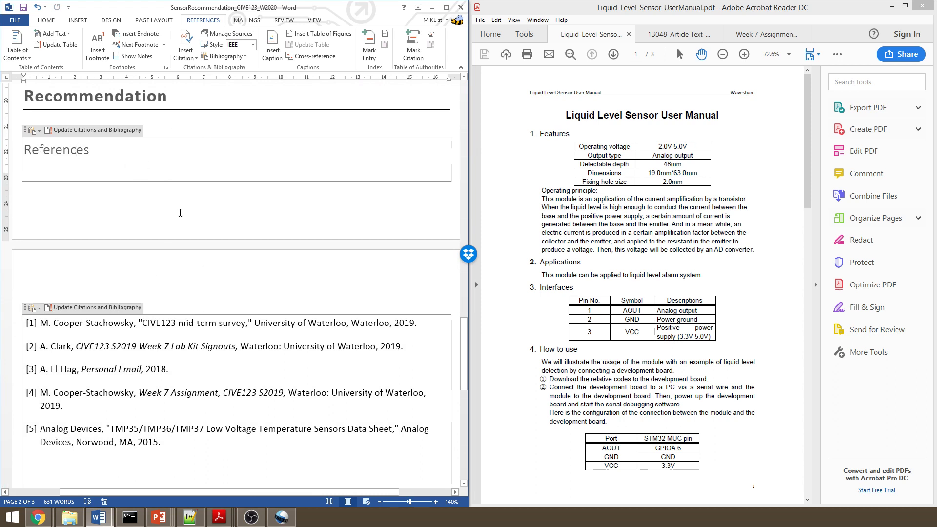
scroll(161, 189, up, 1)
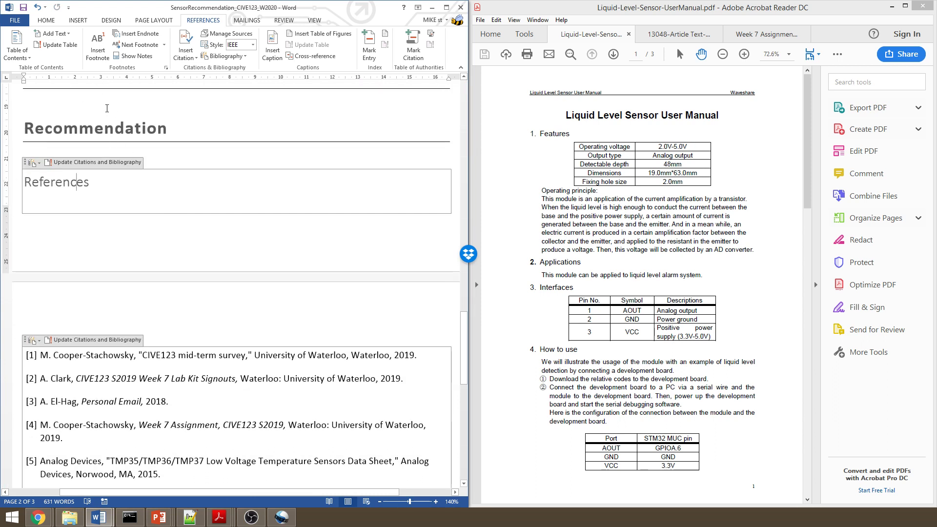
click(101, 167)
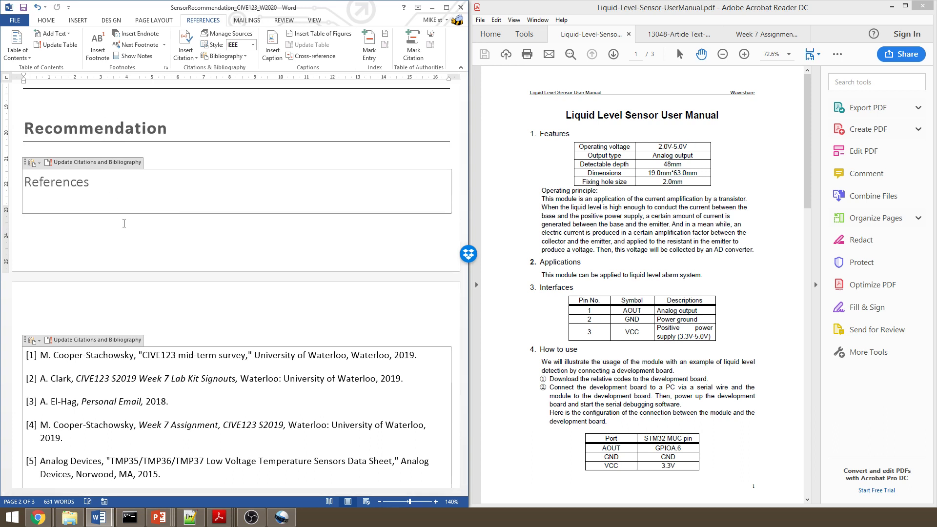
Scroll down to review the bibliography's new entry [6] for the Waveshare manual.
scroll(154, 415, down, 3)
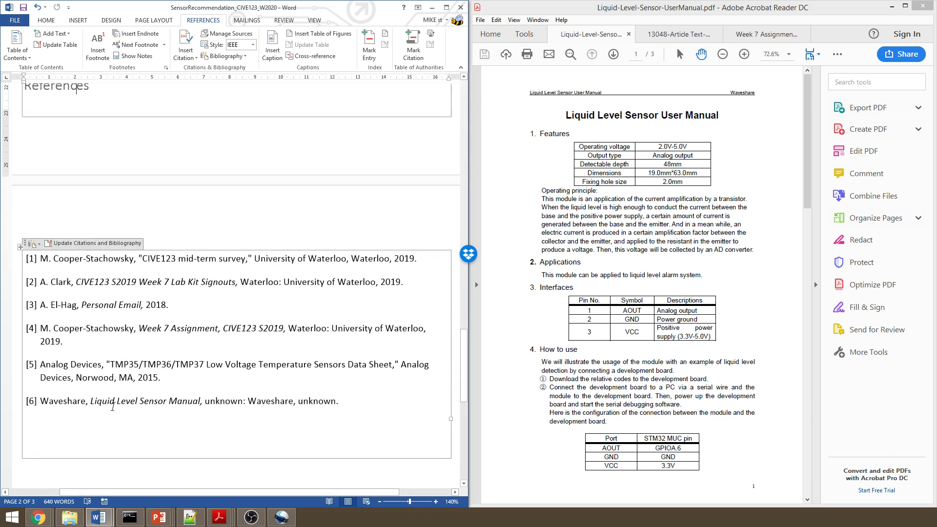